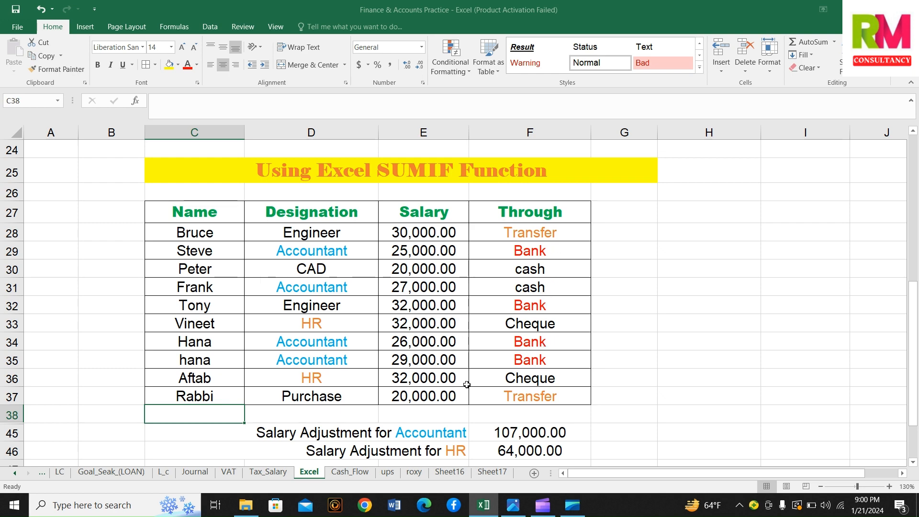
Start a SUMIF formula in F45 with the Designation cells D28:D37 as its range
{"action": "scroll", "coordinate": [467, 384], "scroll_direction": "down", "scroll_amount": 2}
{"action": "scroll", "coordinate": [467, 385], "scroll_direction": "up", "scroll_amount": 1}
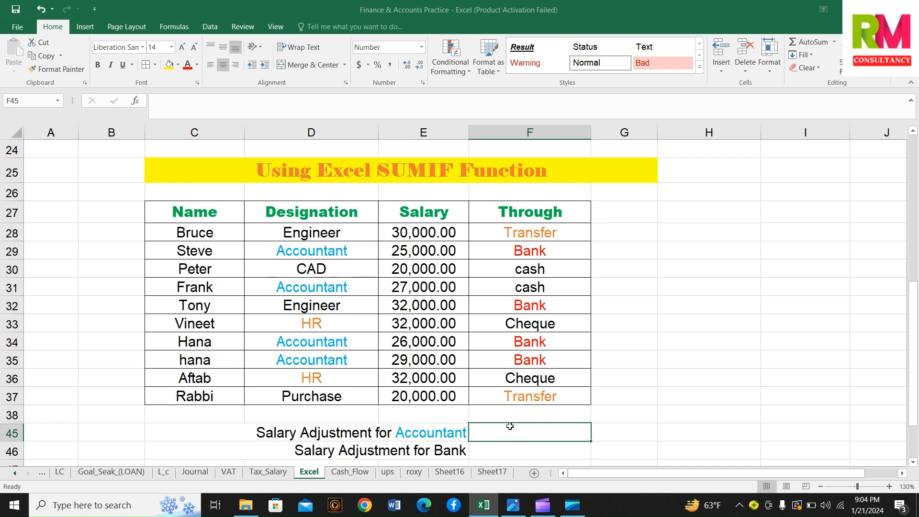
{"action": "type", "text": "="}
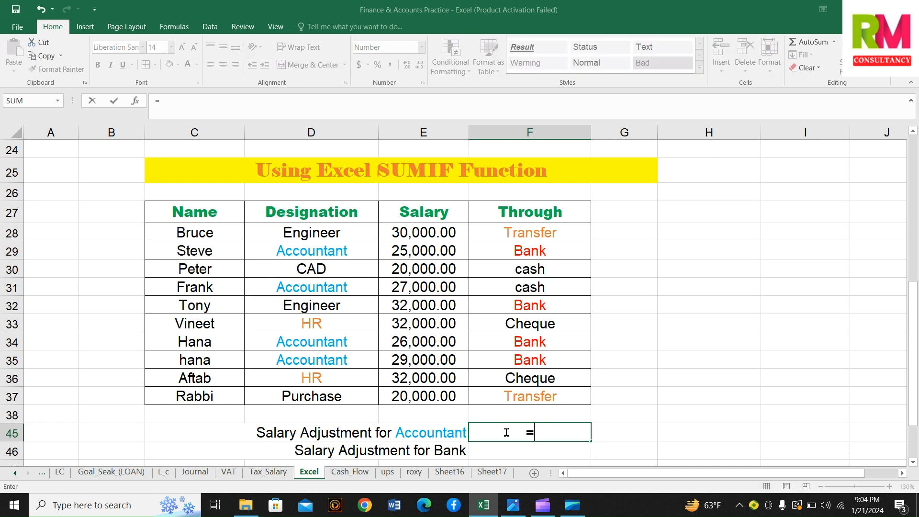
{"action": "type", "text": "sum"}
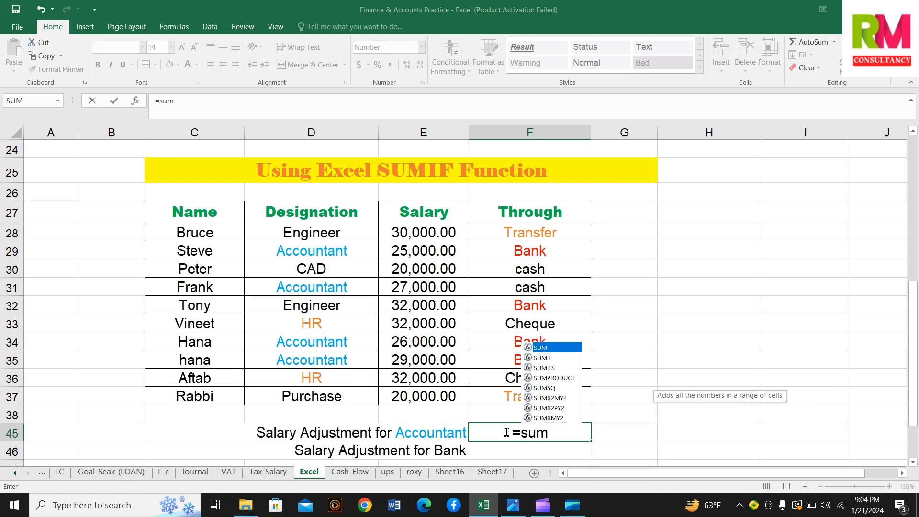
{"action": "type", "text": "if("}
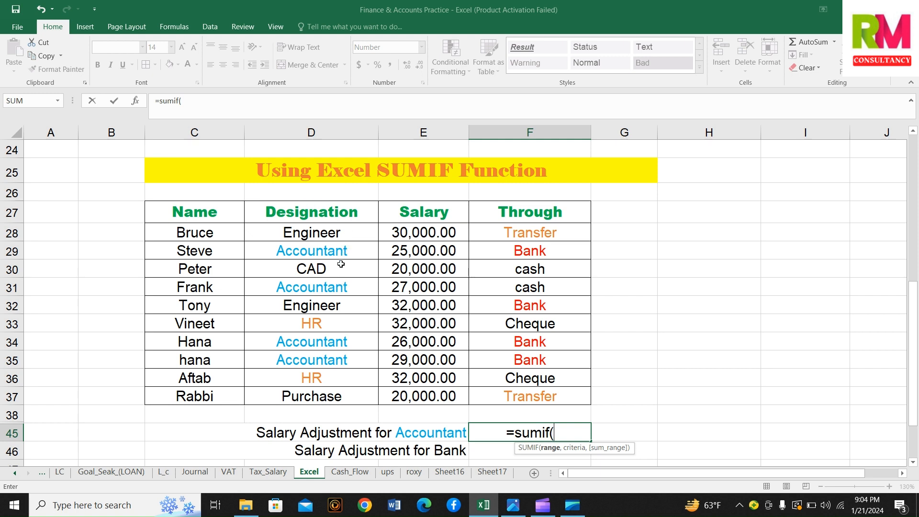
{"action": "left_click_drag", "start_coordinate": [342, 235], "coordinate": [348, 397]}
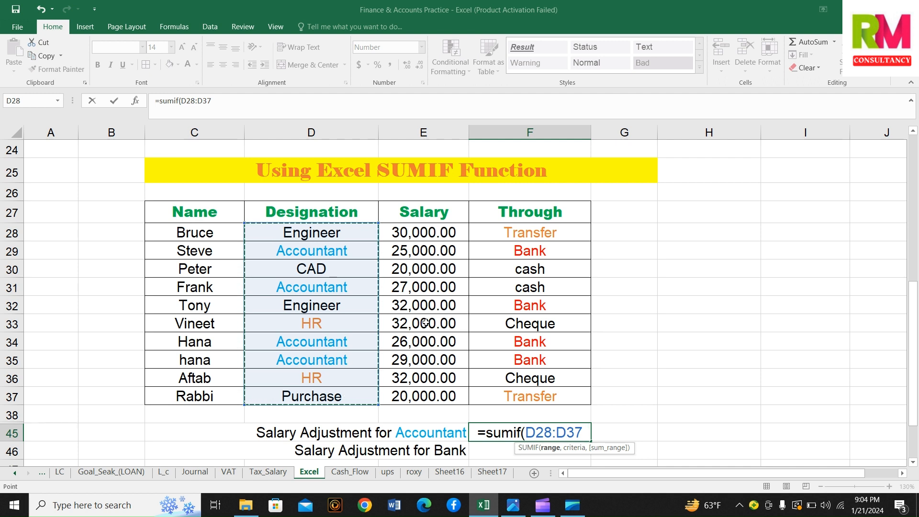
{"action": "left_click", "coordinate": [229, 103]}
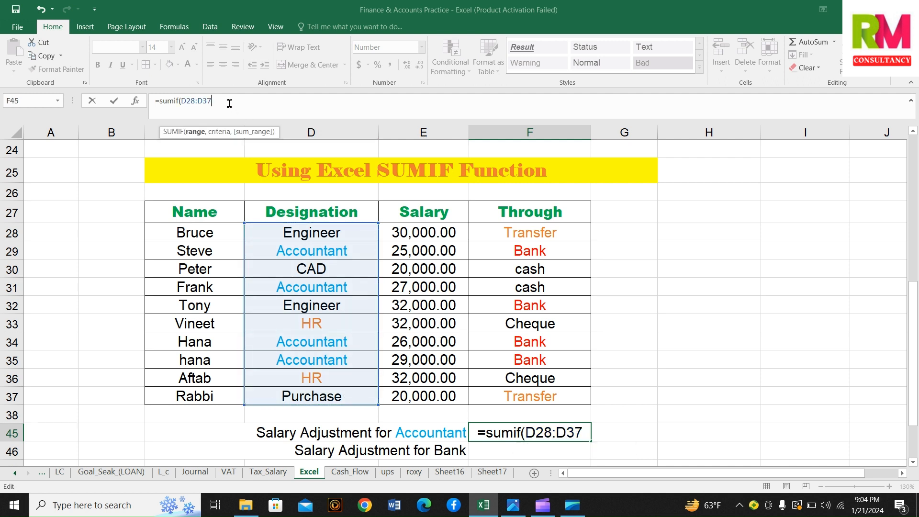
{"action": "type", "text": ","}
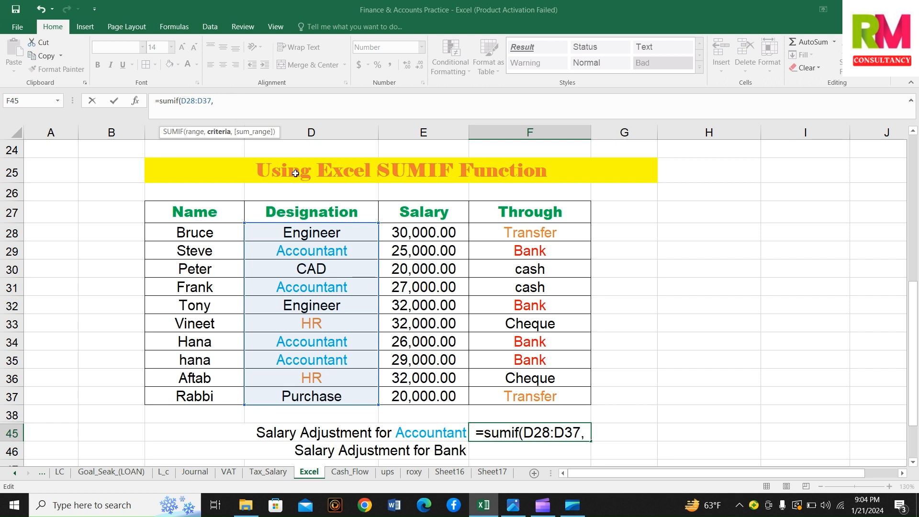
Complete the F45 SUMIF formula with D29 (Accountant) as the criteria and E28:E37 as the sum range
{"action": "left_click", "coordinate": [297, 250]}
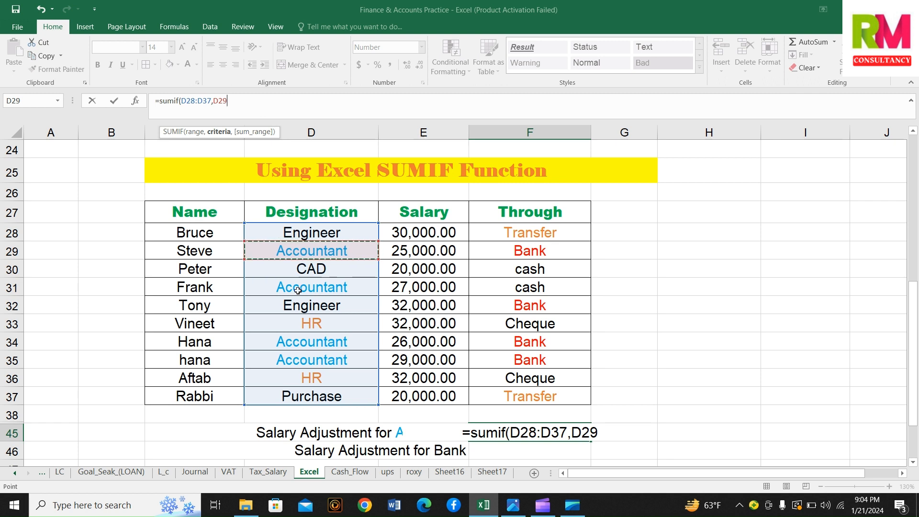
{"action": "type", "text": ","}
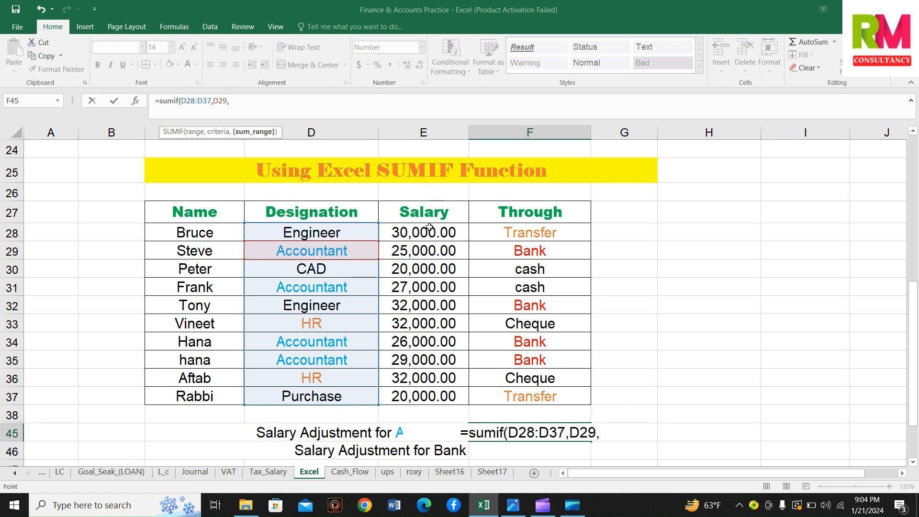
{"action": "left_click_drag", "start_coordinate": [430, 228], "coordinate": [423, 391]}
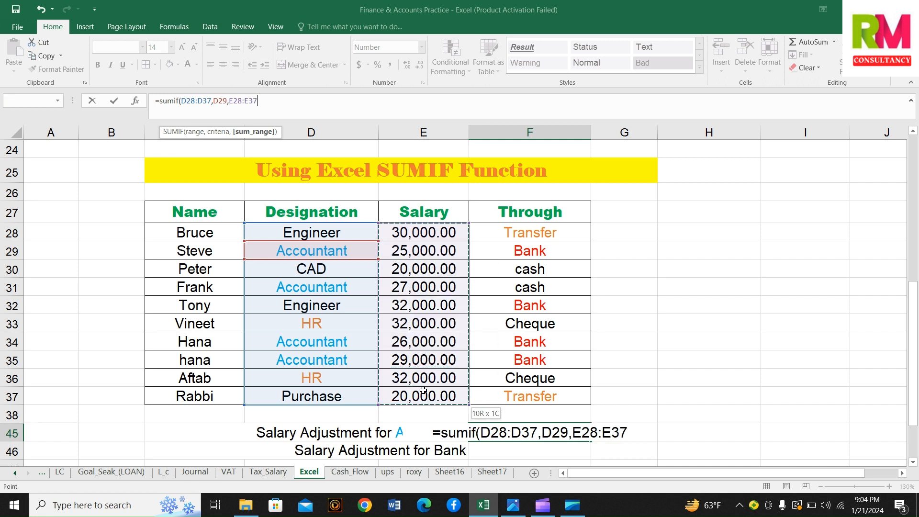
{"action": "left_click", "coordinate": [288, 106]}
{"action": "type", "text": ")"}
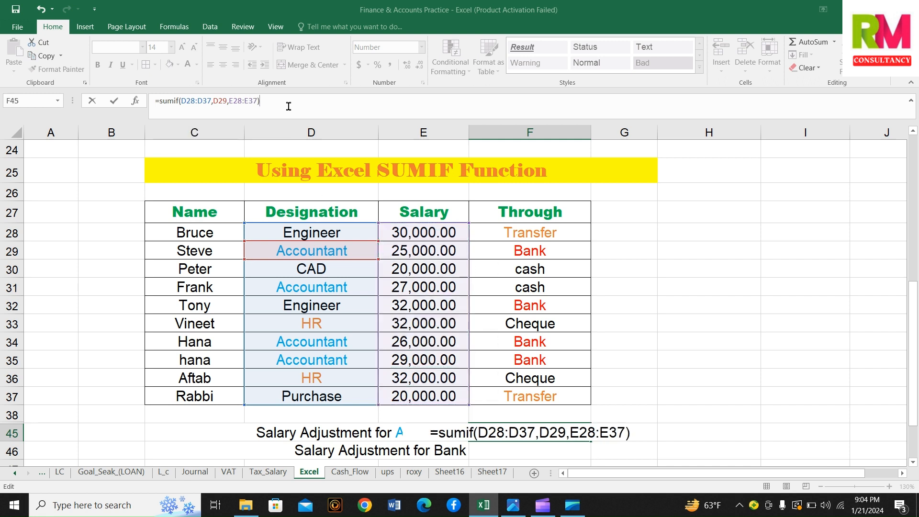
{"action": "key", "text": "Return"}
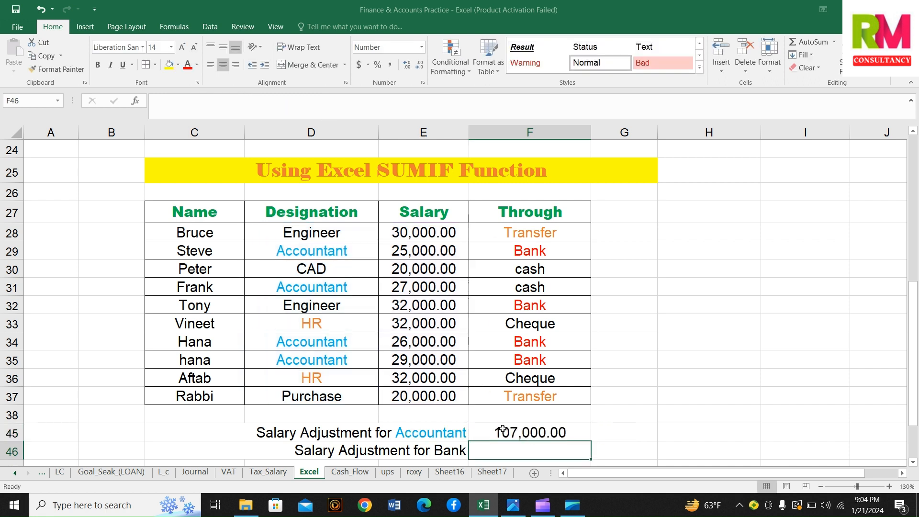
Check the SUMIF result in F45 against the combined selection of the Accountant salaries E29, E31, E34 and E35
{"action": "left_click", "coordinate": [503, 435]}
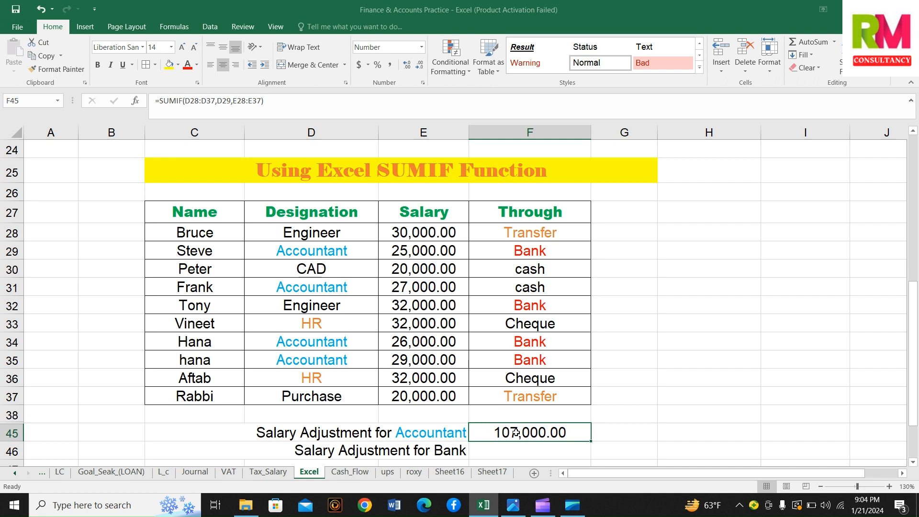
{"action": "left_click", "coordinate": [409, 252]}
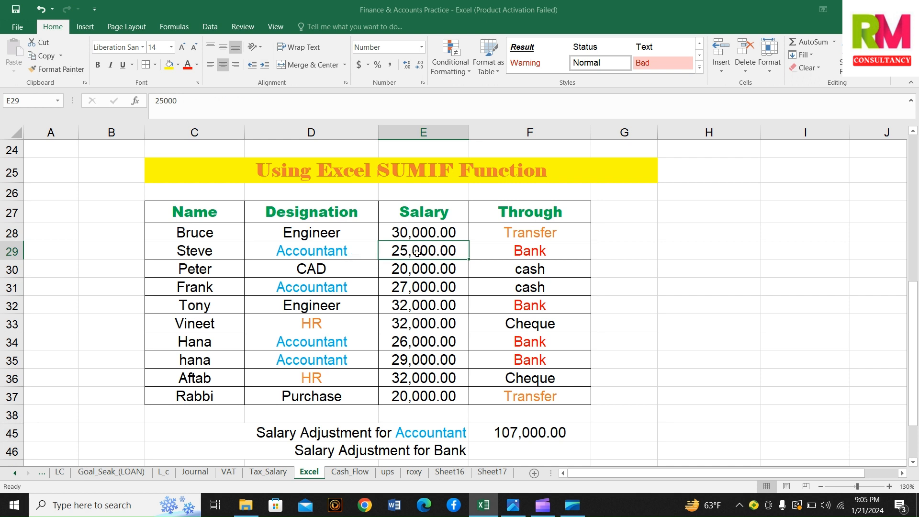
{"action": "left_click", "coordinate": [413, 286], "text": "ctrl"}
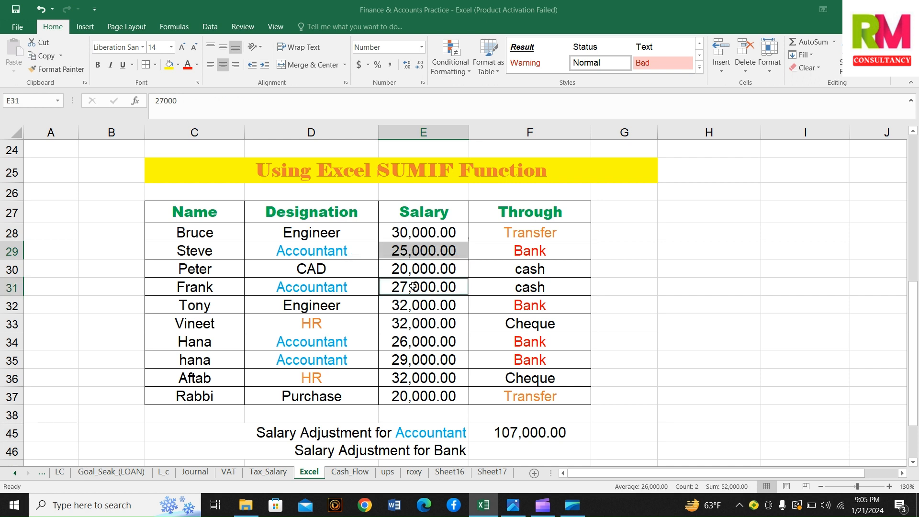
{"action": "left_click", "coordinate": [414, 346], "text": "ctrl"}
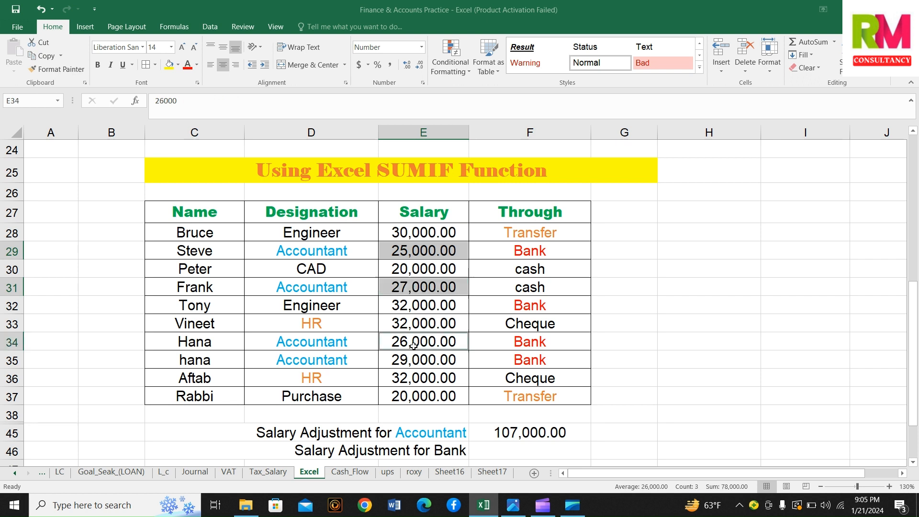
{"action": "left_click", "coordinate": [415, 359], "text": "ctrl"}
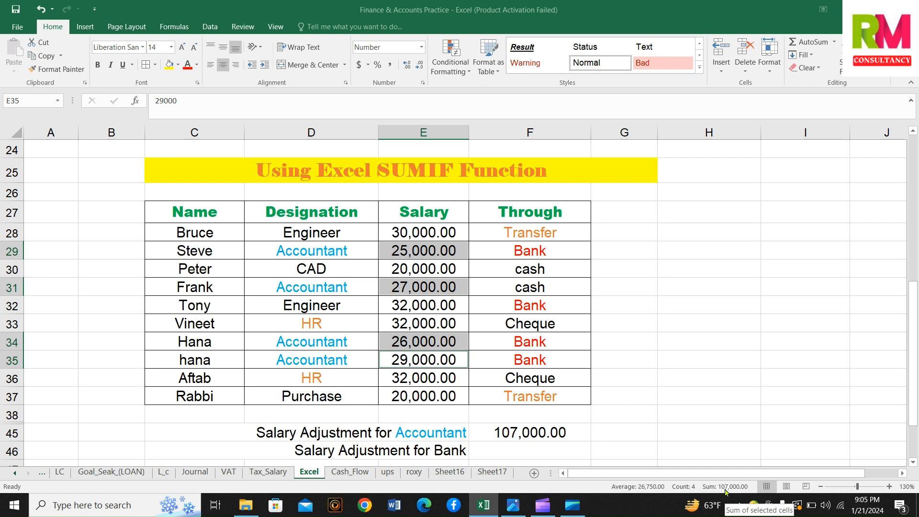
Enter the cross-check formula =E29+E31+E34+E35 in G45 and widen column G to fit the result
{"action": "left_click", "coordinate": [620, 426]}
{"action": "type", "text": "="}
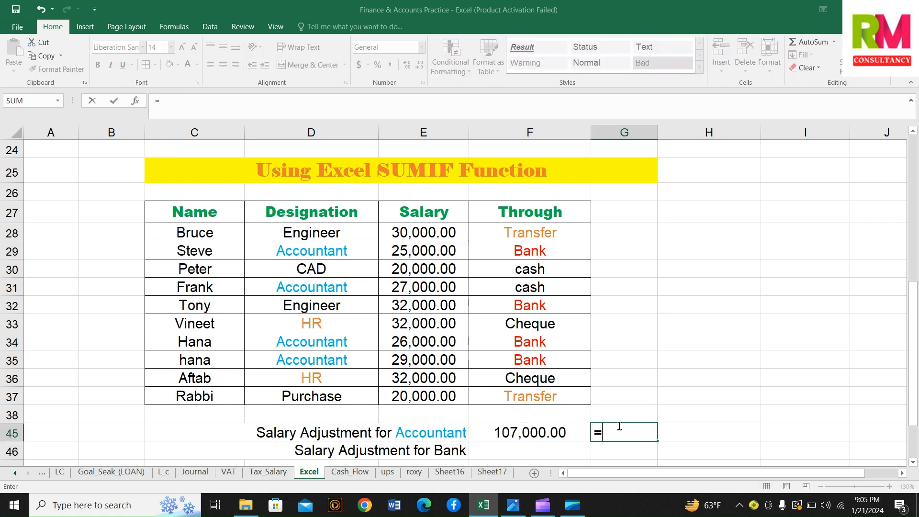
{"action": "left_click", "coordinate": [448, 249]}
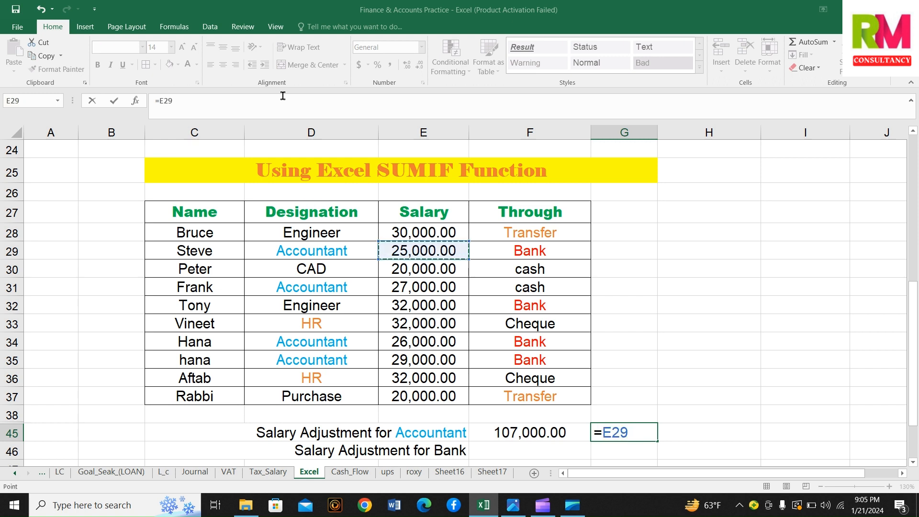
{"action": "left_click", "coordinate": [261, 104]}
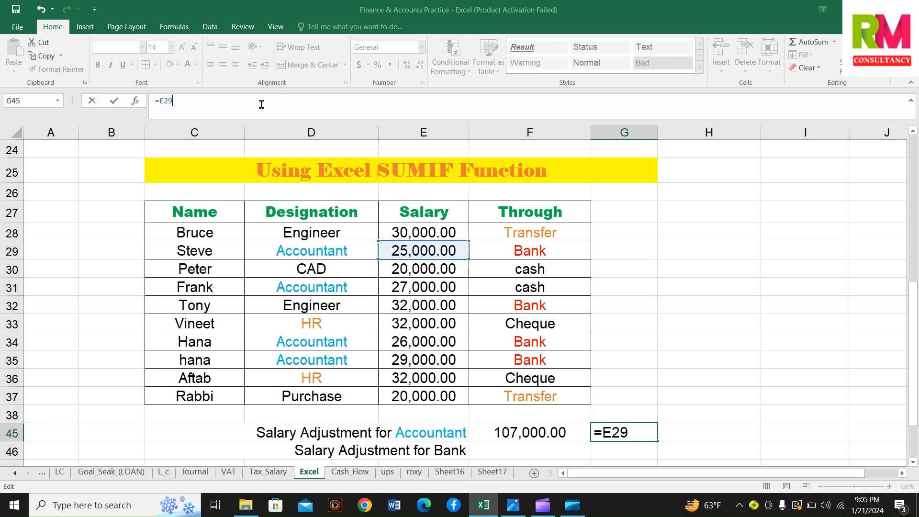
{"action": "type", "text": "="}
{"action": "left_click", "coordinate": [400, 292]}
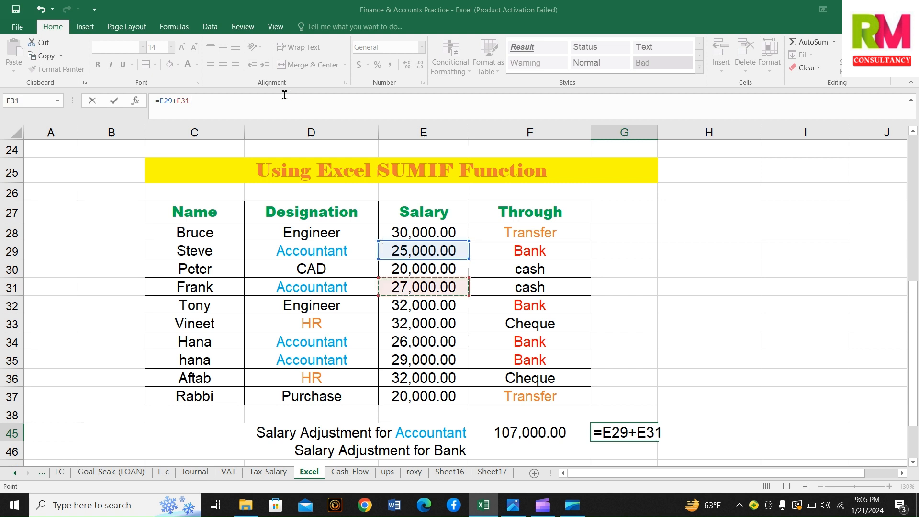
{"action": "type", "text": "+"}
{"action": "left_click", "coordinate": [406, 342]}
{"action": "type", "text": "+"}
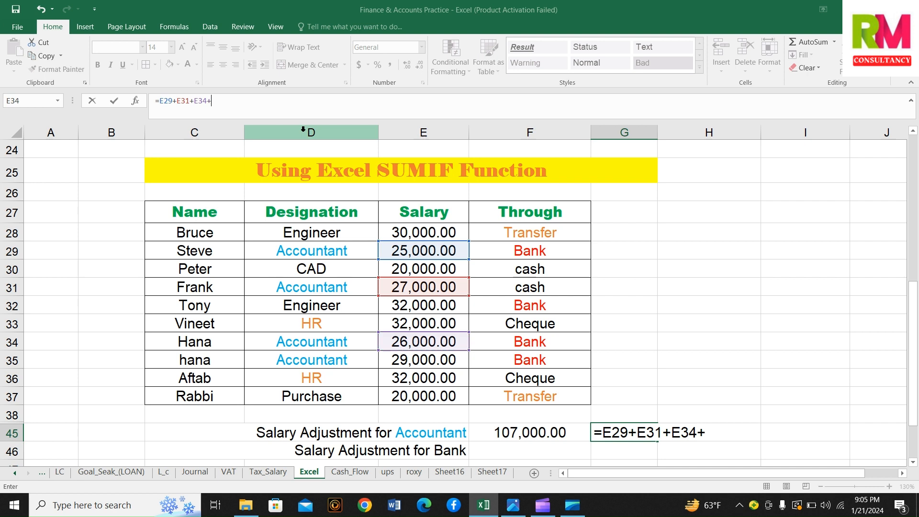
{"action": "left_click", "coordinate": [417, 360]}
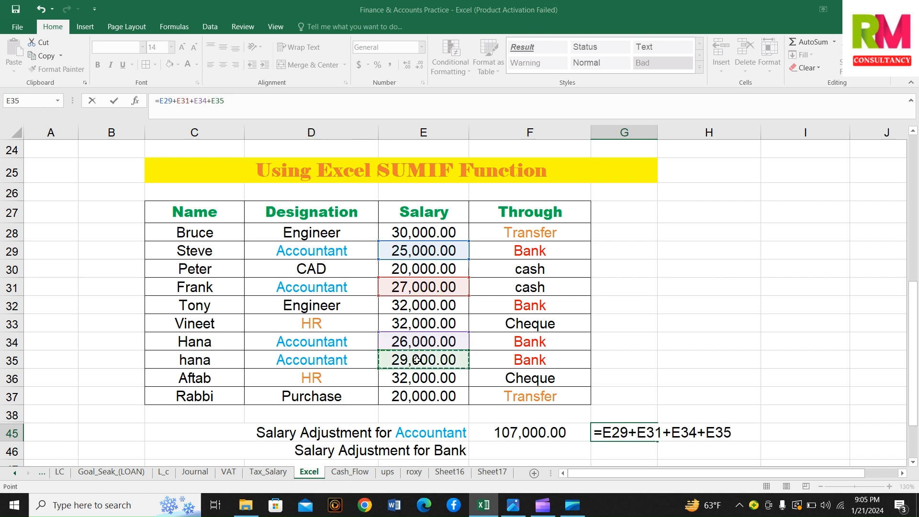
{"action": "key", "text": "Return"}
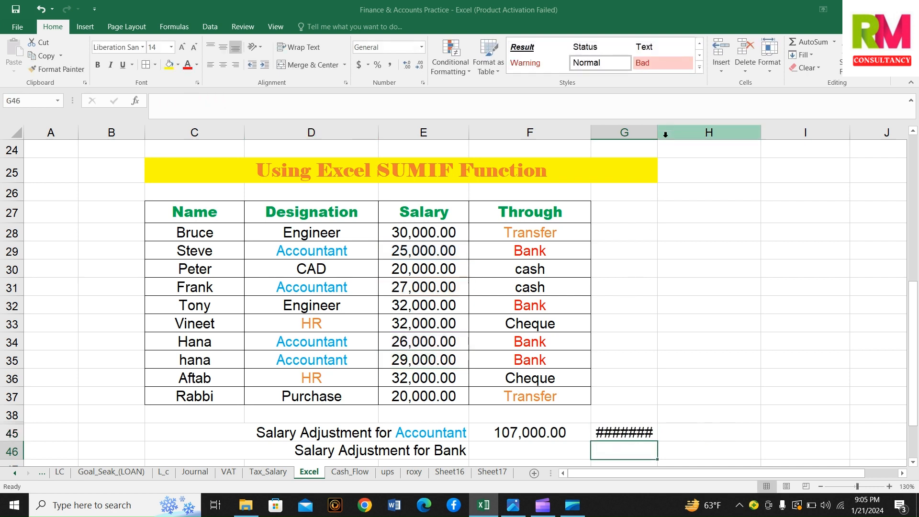
{"action": "left_click_drag", "start_coordinate": [659, 134], "coordinate": [677, 137]}
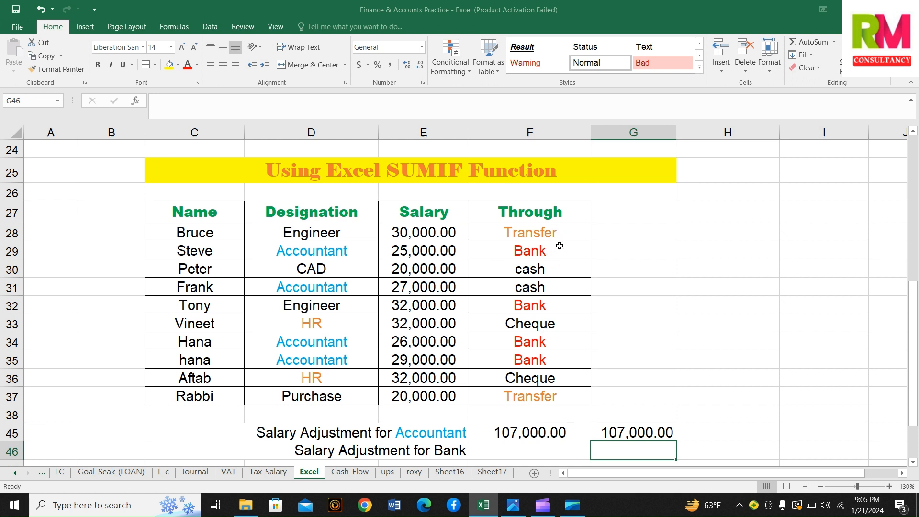
{"action": "left_click", "coordinate": [524, 250]}
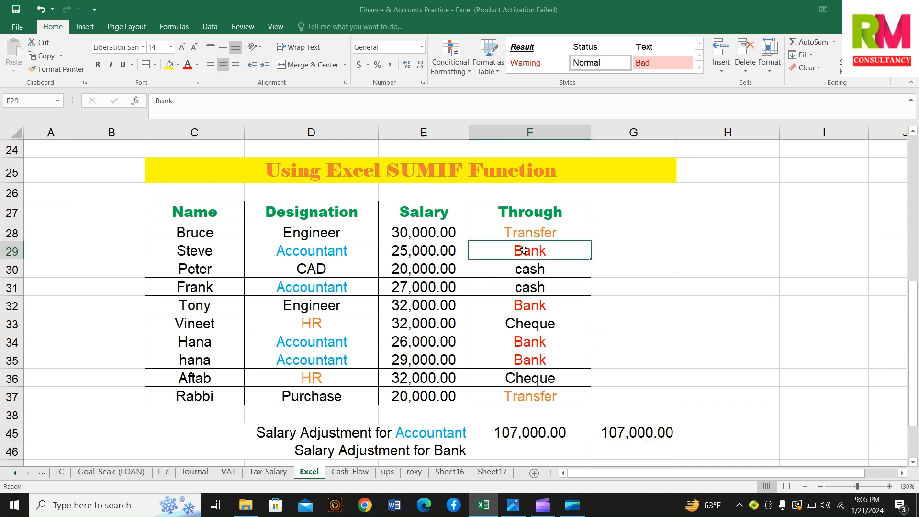
{"action": "left_click", "coordinate": [514, 289]}
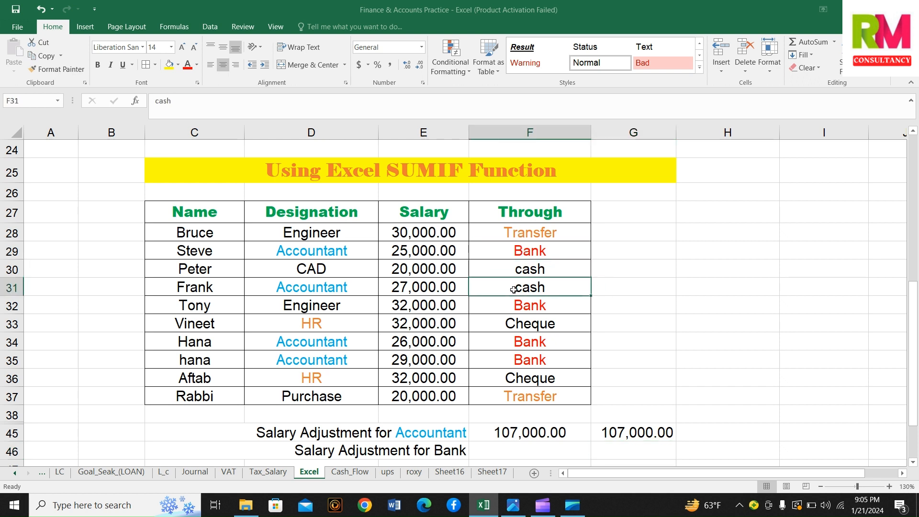
{"action": "left_click", "coordinate": [516, 310]}
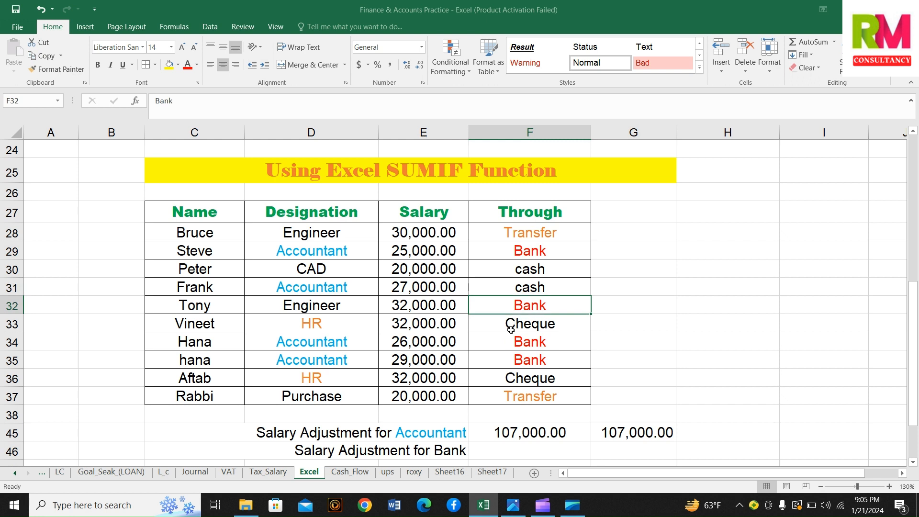
{"action": "left_click", "coordinate": [512, 330]}
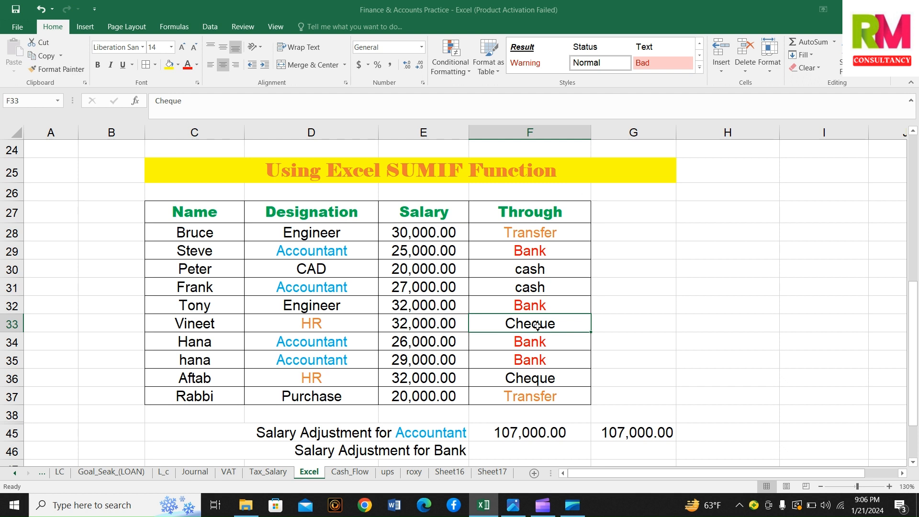
Start a SUMIF formula in F46 with the Through cells F28:F37 as its range
{"action": "left_click", "coordinate": [515, 449]}
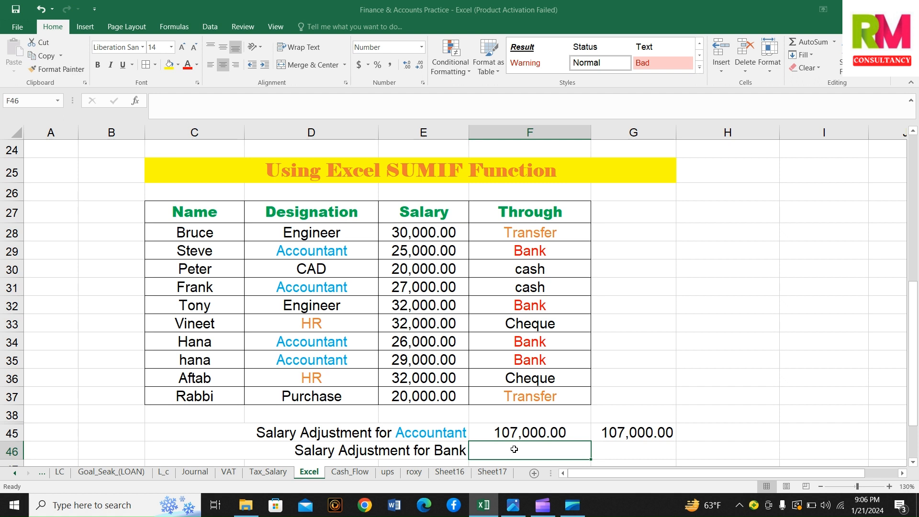
{"action": "type", "text": "="}
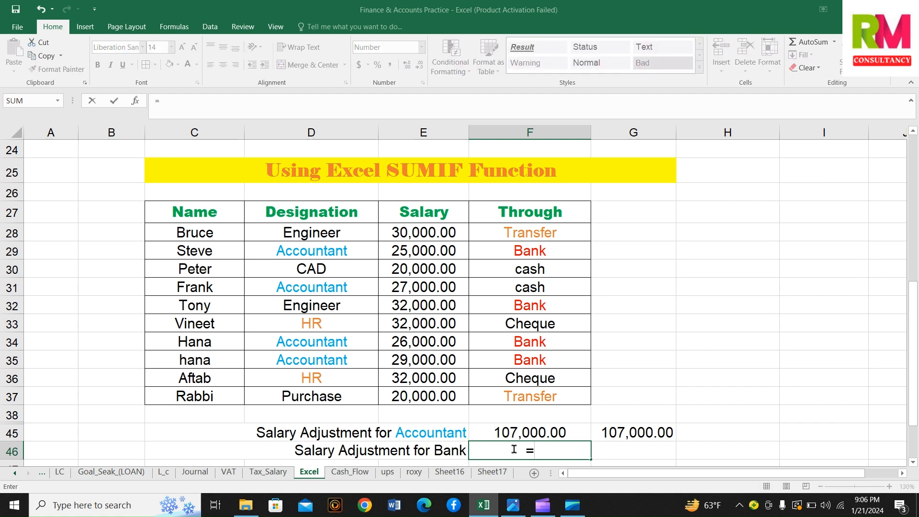
{"action": "type", "text": "sumif"}
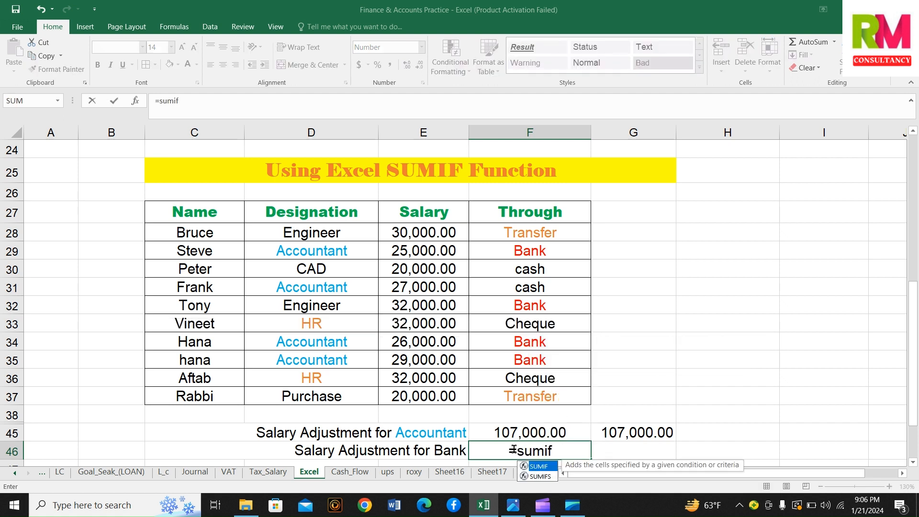
{"action": "type", "text": "("}
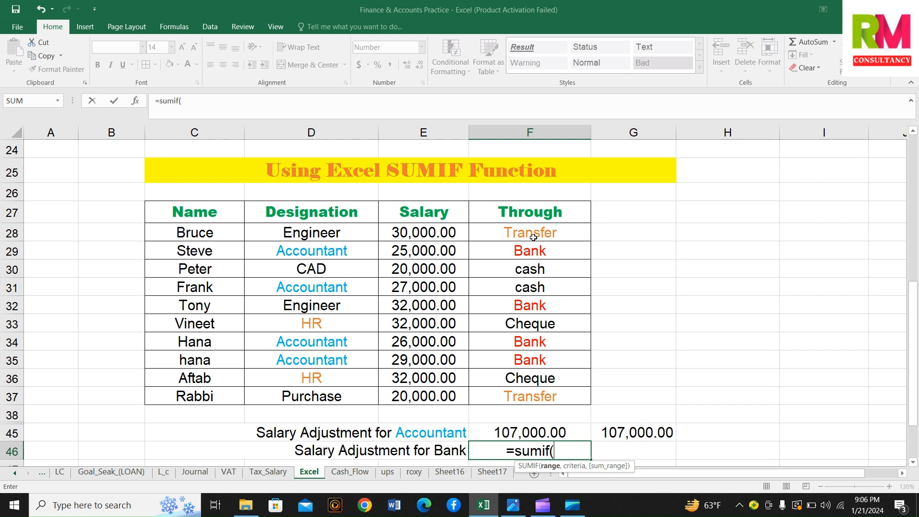
{"action": "left_click_drag", "start_coordinate": [534, 237], "coordinate": [530, 393]}
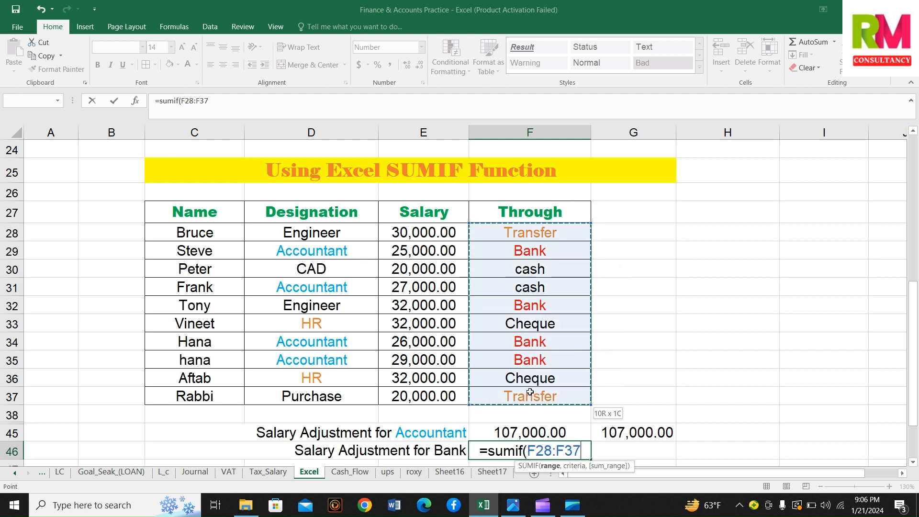
{"action": "left_click", "coordinate": [258, 104]}
{"action": "type", "text": ","}
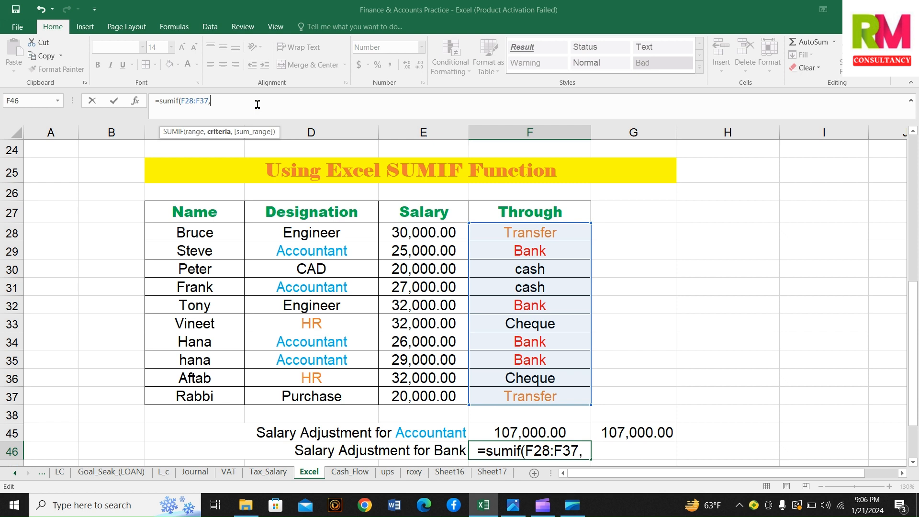
Complete the F46 SUMIF formula with F29 (Bank) as the criteria and E28:E37 as the sum range
{"action": "left_click", "coordinate": [535, 249]}
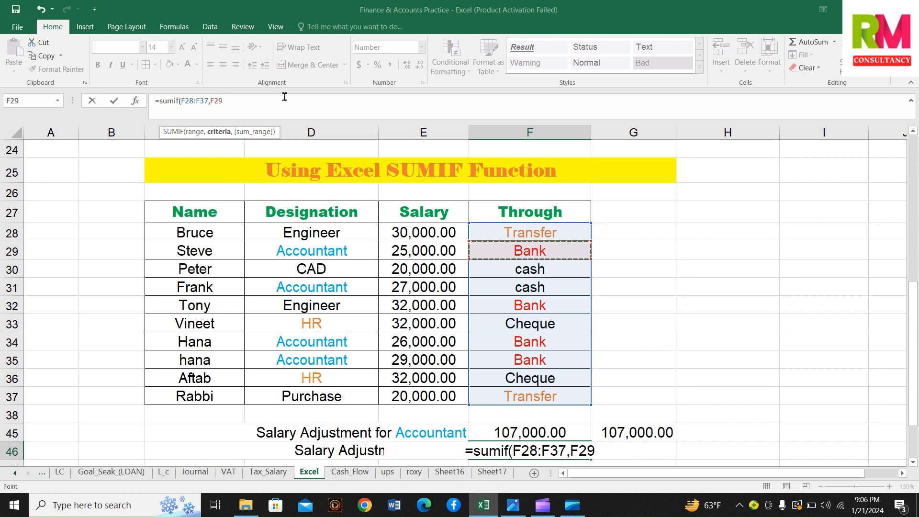
{"action": "type", "text": ","}
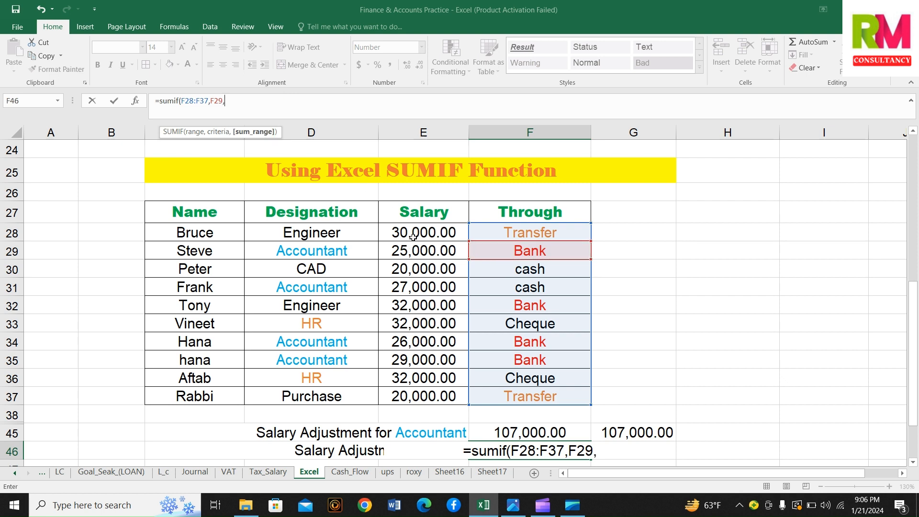
{"action": "left_click_drag", "start_coordinate": [412, 237], "coordinate": [427, 388]}
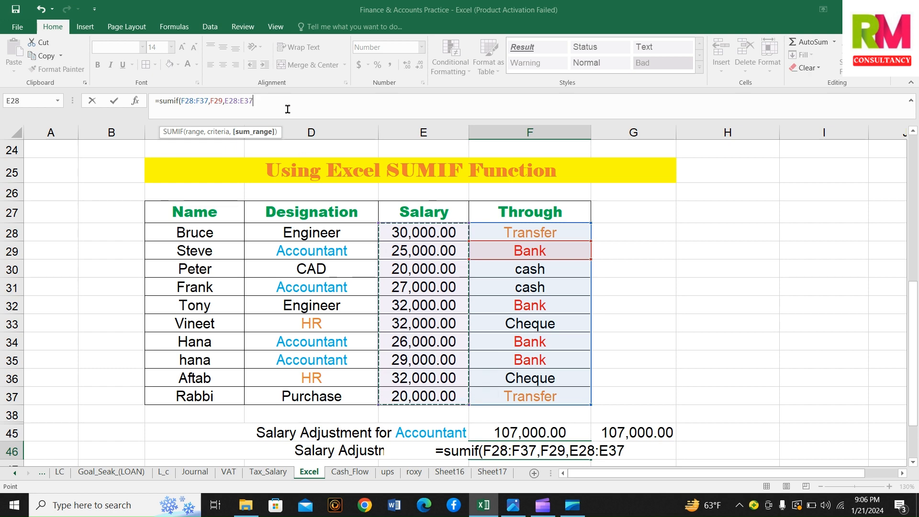
{"action": "type", "text": ")"}
{"action": "key", "text": "Return"}
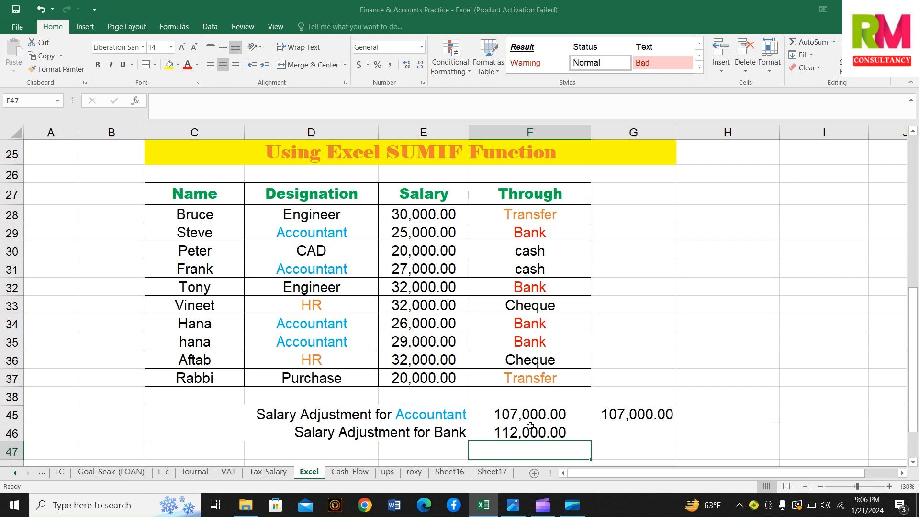
Check the SUMIF result in F46 against the combined selection of the Bank-paid salaries E29, E32, E34 and E35
{"action": "left_click", "coordinate": [452, 234]}
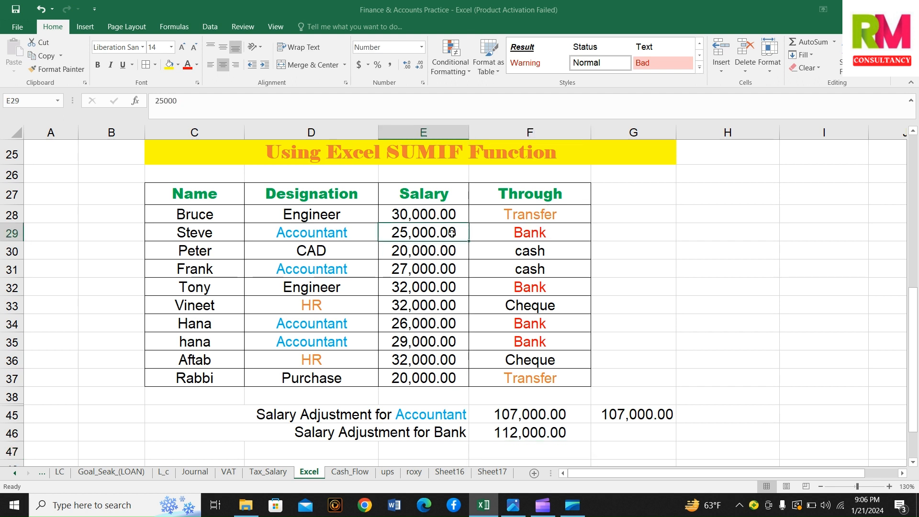
{"action": "left_click", "coordinate": [439, 287], "text": "ctrl"}
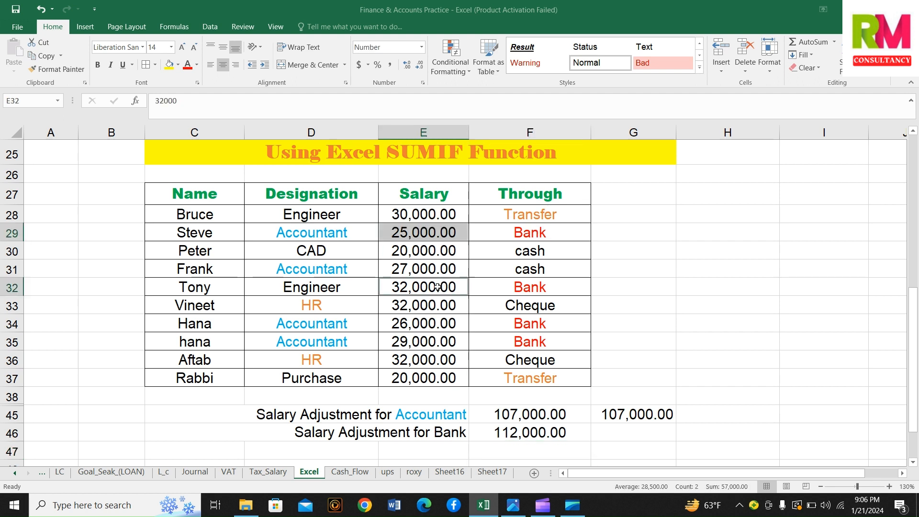
{"action": "left_click", "coordinate": [435, 322], "text": "ctrl"}
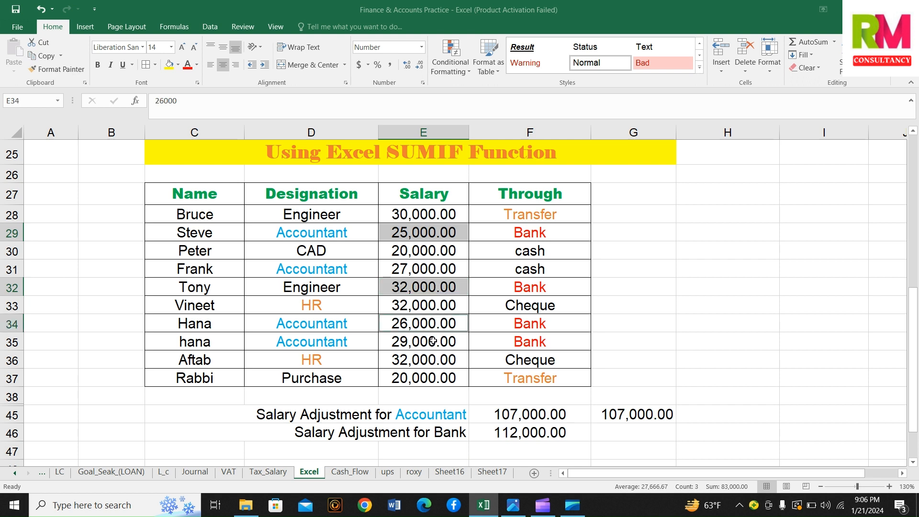
{"action": "left_click", "coordinate": [434, 340], "text": "ctrl"}
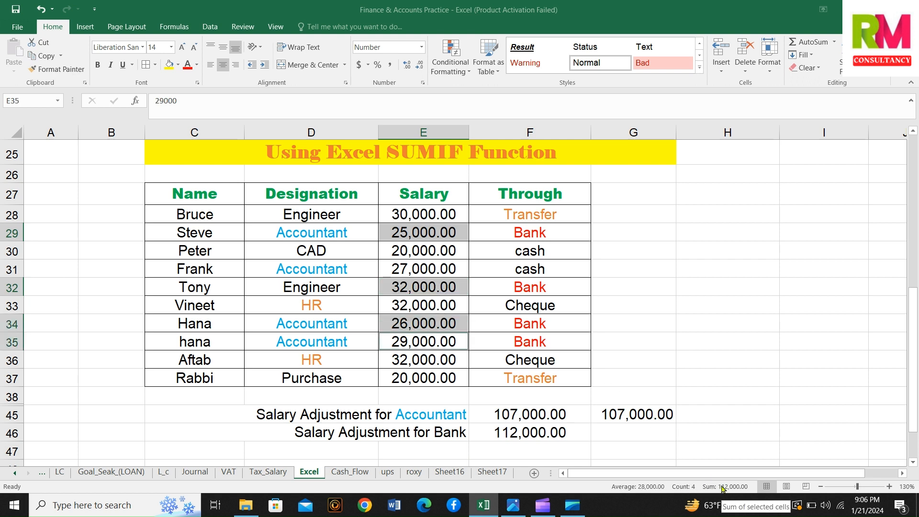